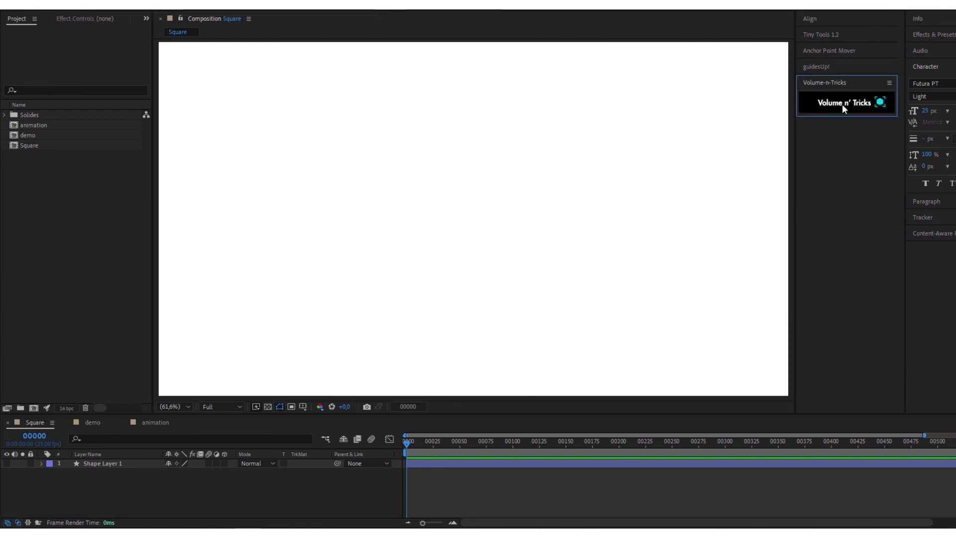
- Open Volume n' Tricks, place its window over the composition's edge and add the isometric guide grid
click(841, 104)
drag(494, 147, 668, 132)
click(648, 144)
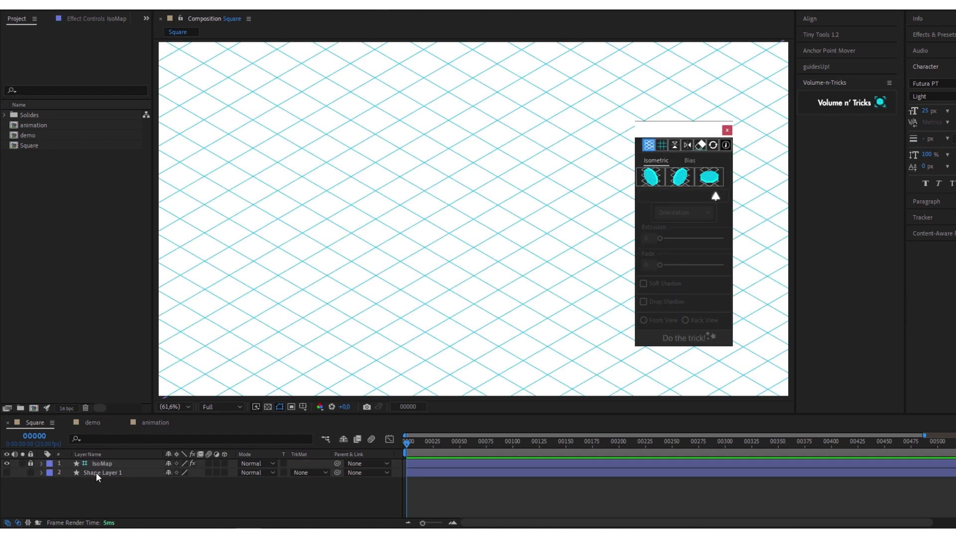
- Move Shape Layer 1 above the IsoMap layer and make it visible
drag(98, 477, 92, 459)
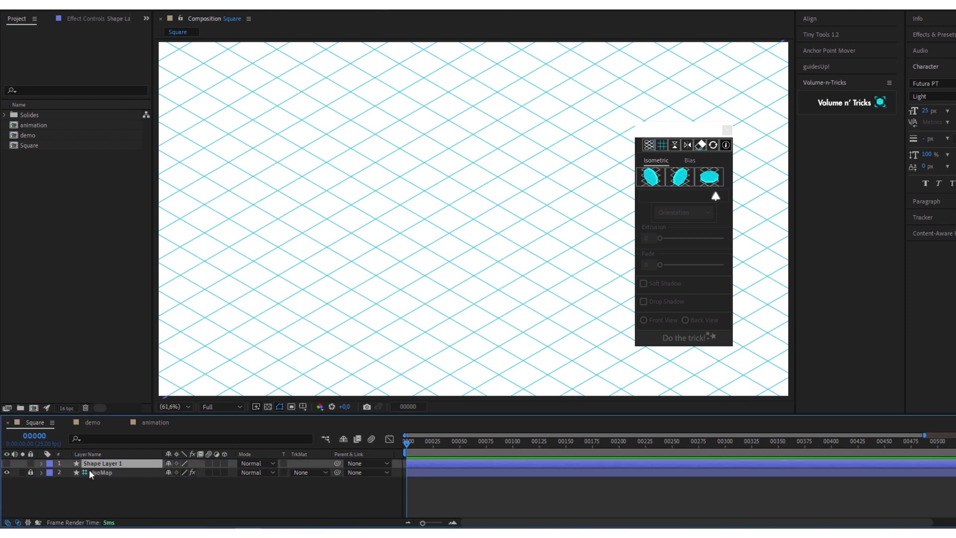
click(7, 463)
click(578, 238)
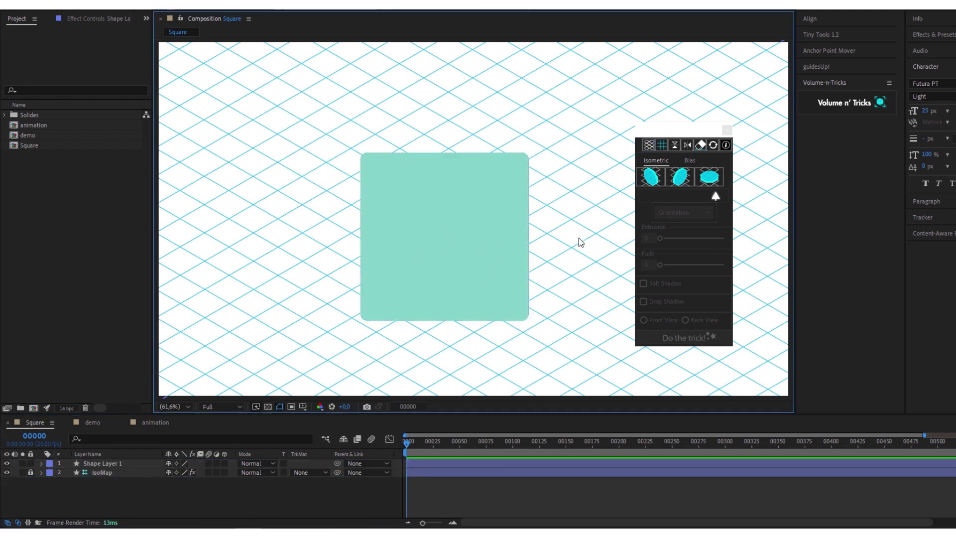
- Select the mint square and look over its layer contents and the available Isometric and Bias orientations
click(508, 254)
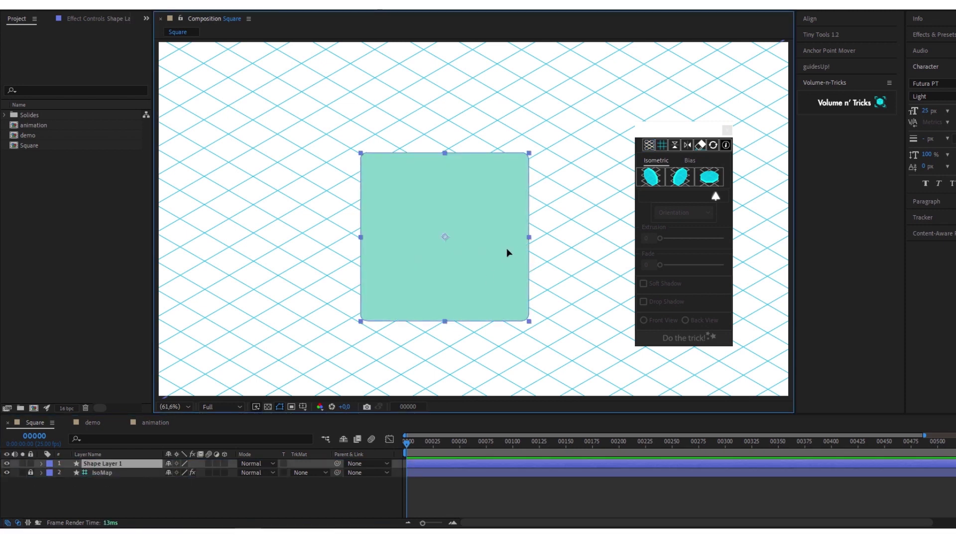
click(42, 463)
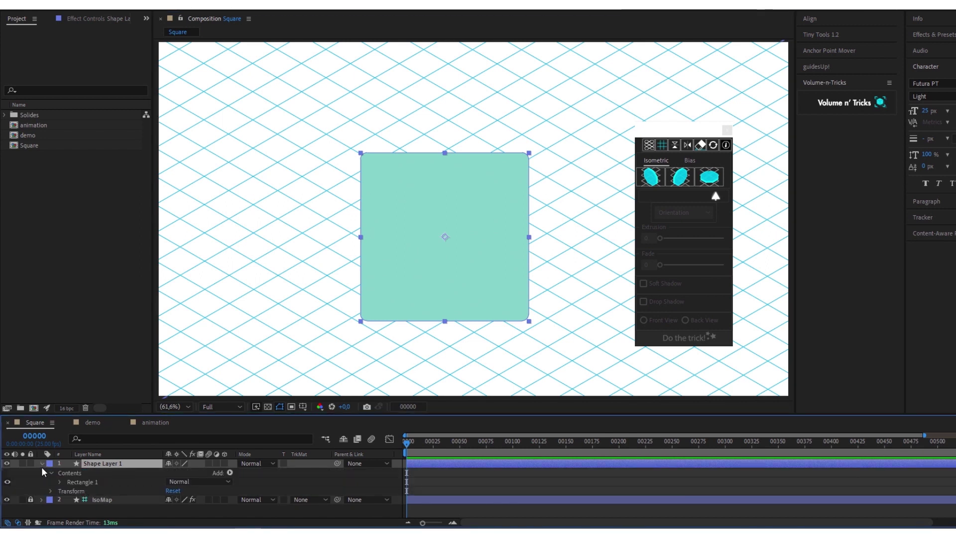
click(42, 463)
click(530, 238)
click(497, 222)
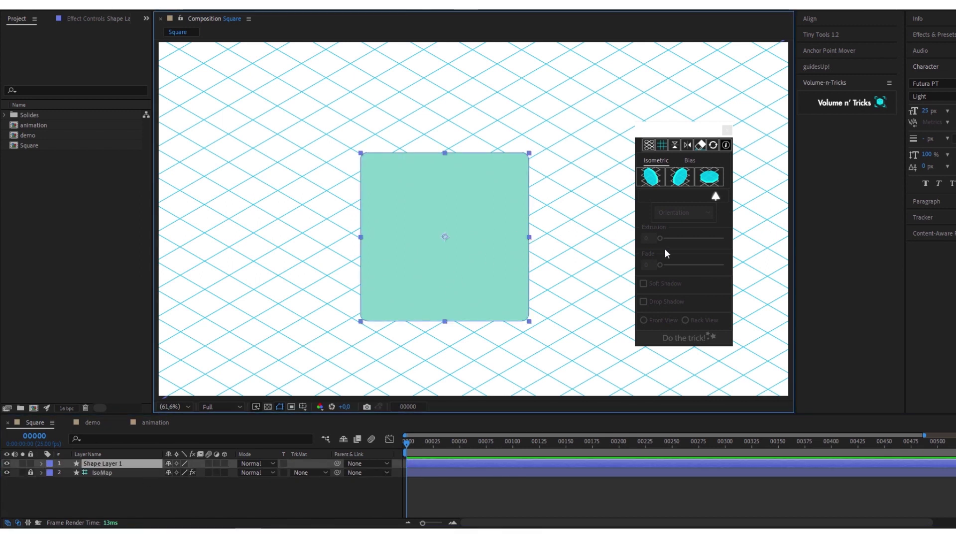
click(656, 179)
click(686, 182)
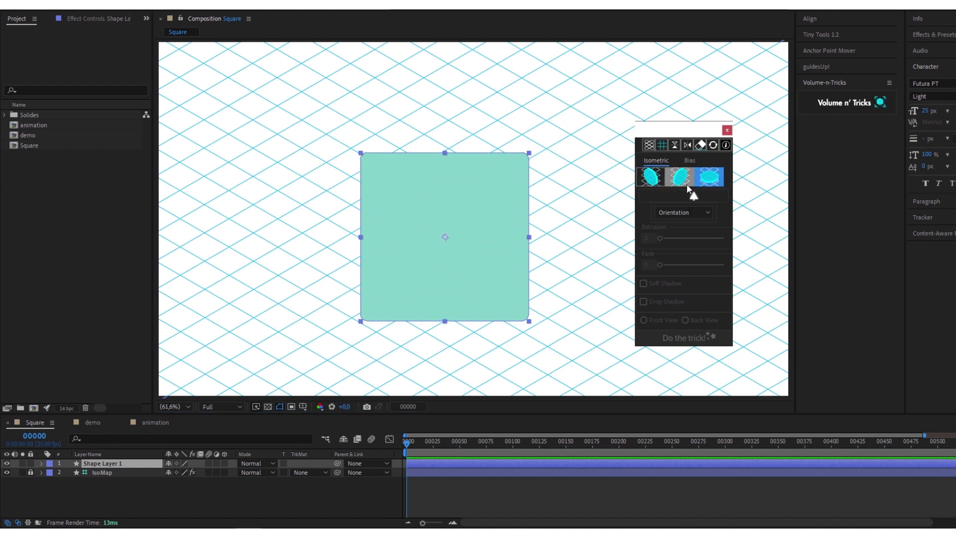
click(690, 160)
click(667, 179)
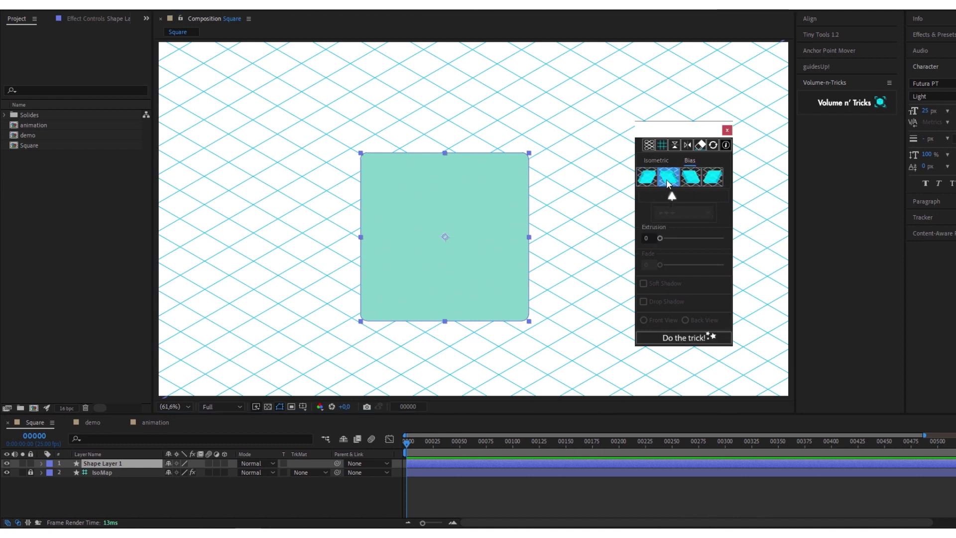
click(699, 182)
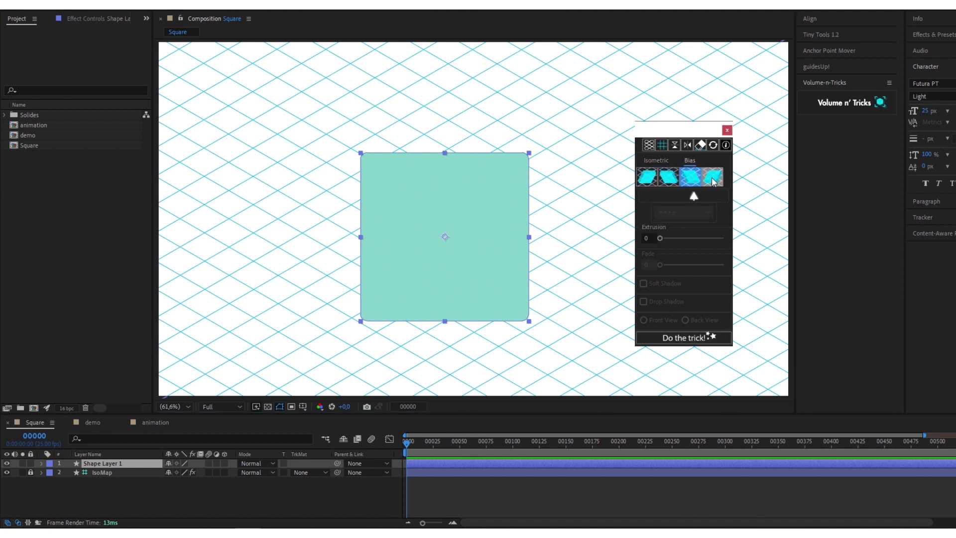
- Turn the square into a left-face isometric slab with the →→→ direction, an extrusion of 150 and Soft Shadow
click(655, 161)
click(650, 177)
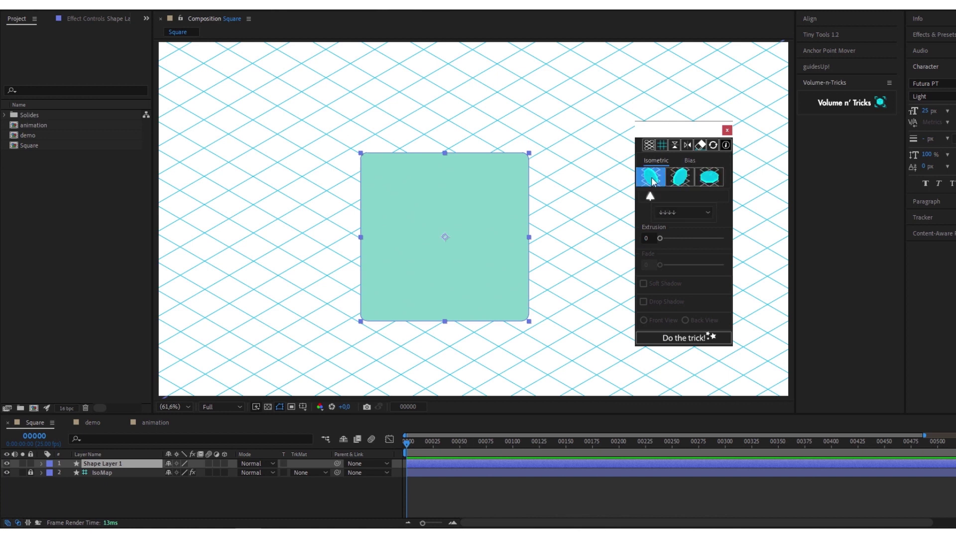
click(682, 213)
click(674, 234)
drag(661, 238, 667, 238)
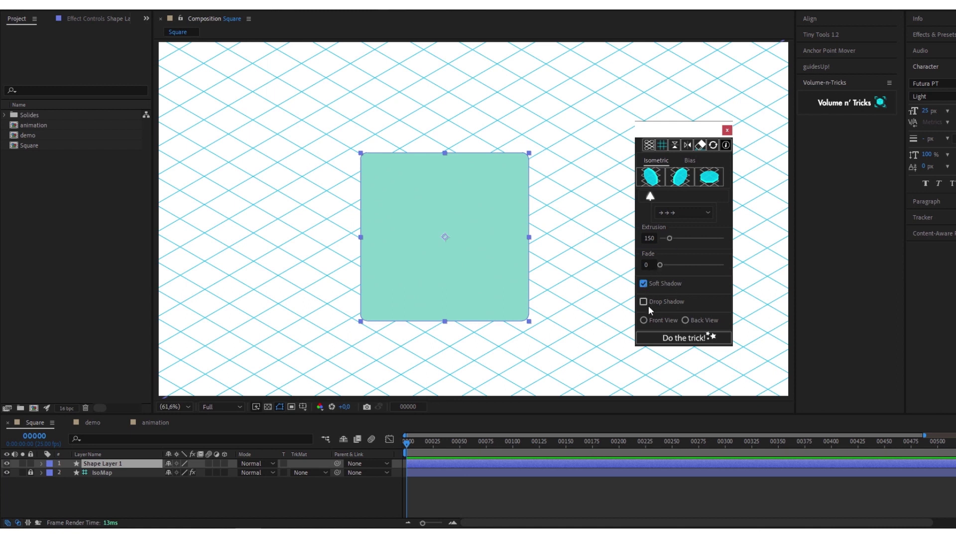
click(683, 337)
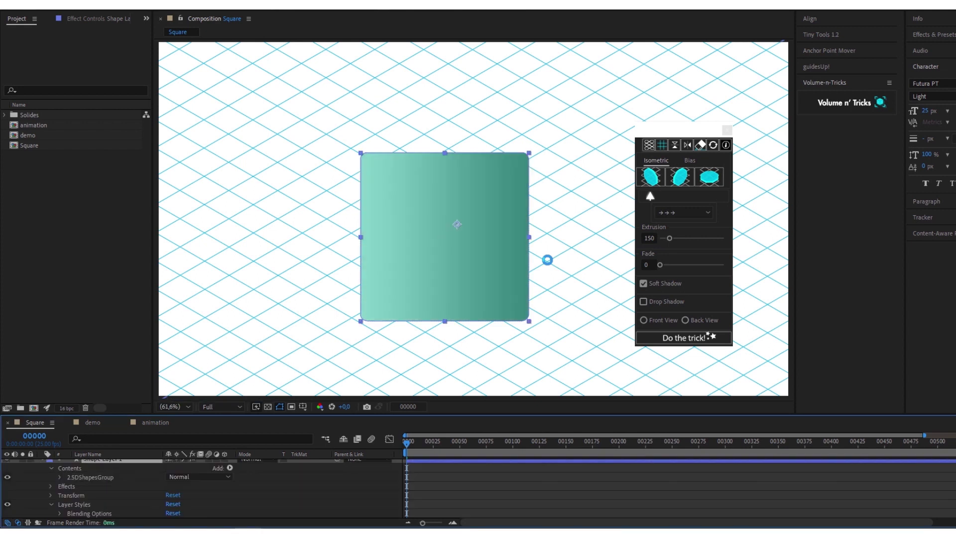
click(571, 255)
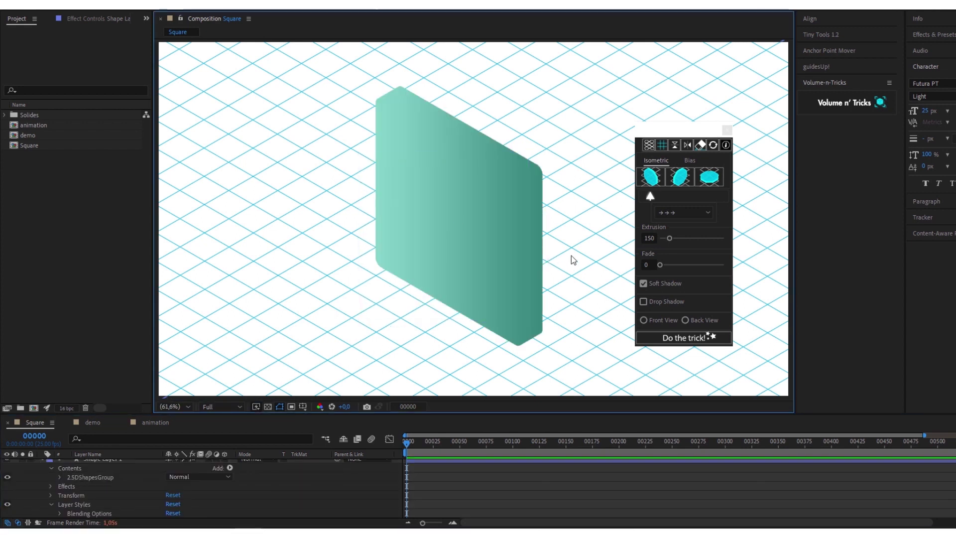
- Darken the extruded sides of the slab so they stand out from its front face
click(435, 215)
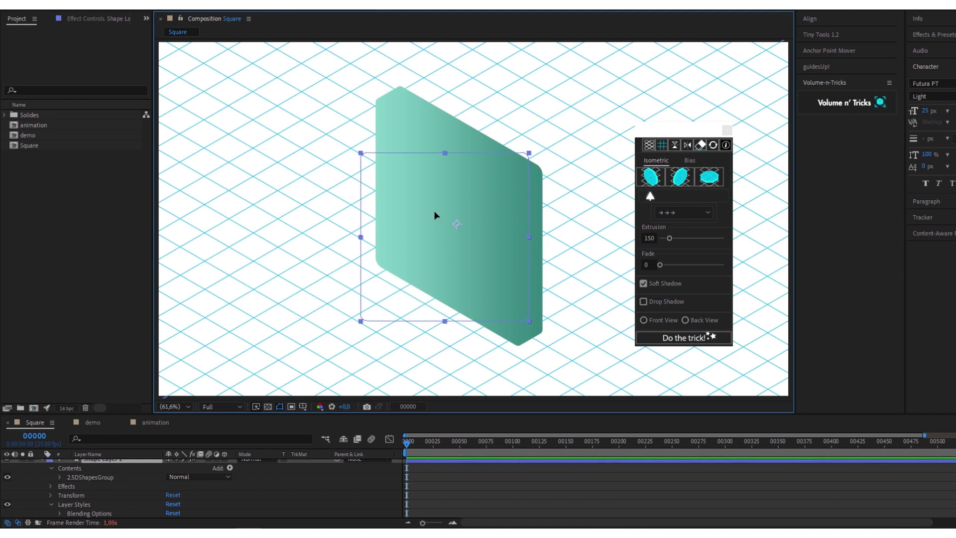
click(476, 9)
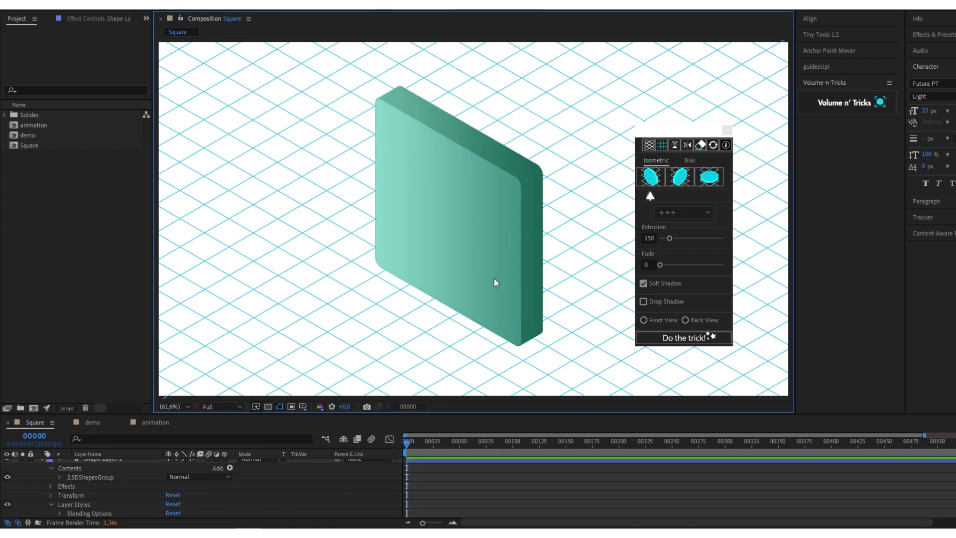
- Reapply the trick to the square with the isometric top-face orientation and an extrusion of 291
click(452, 230)
click(711, 179)
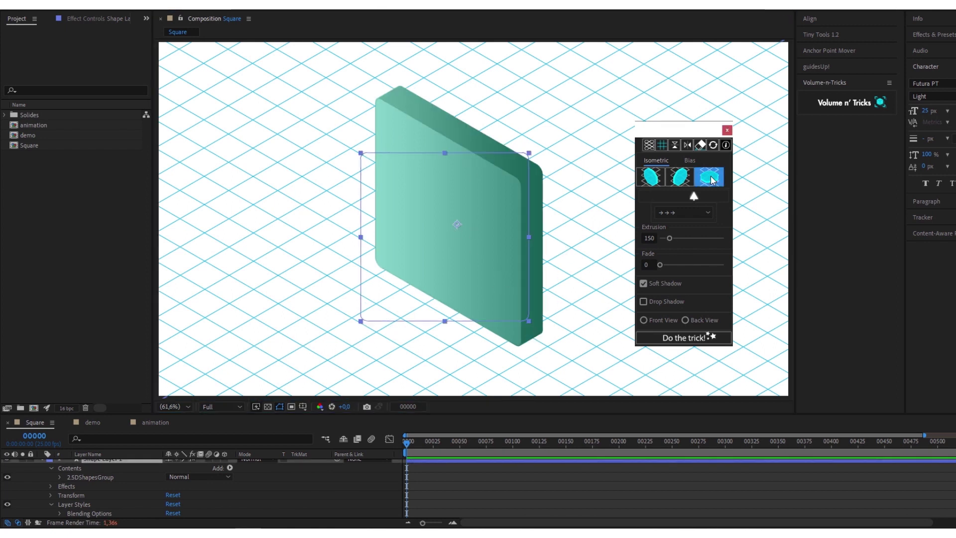
drag(674, 238, 679, 238)
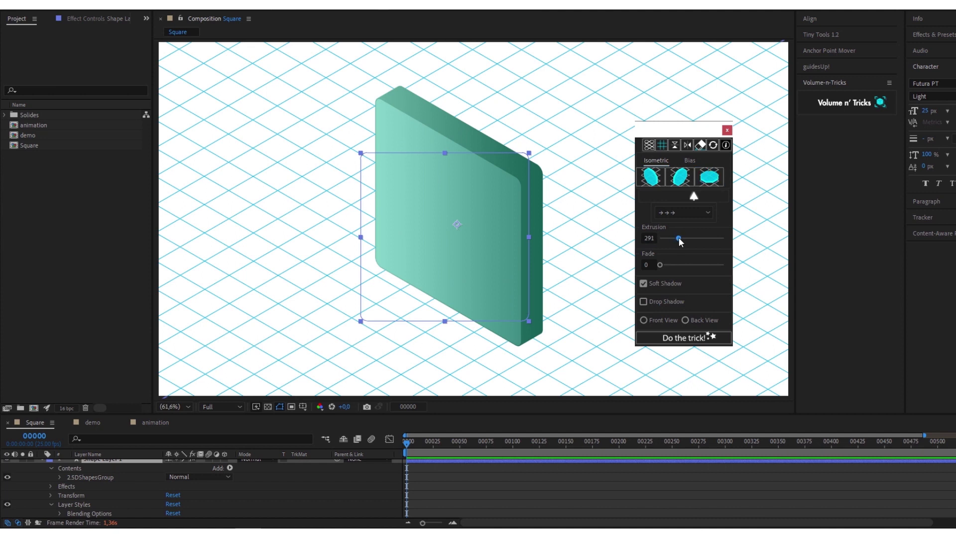
click(684, 335)
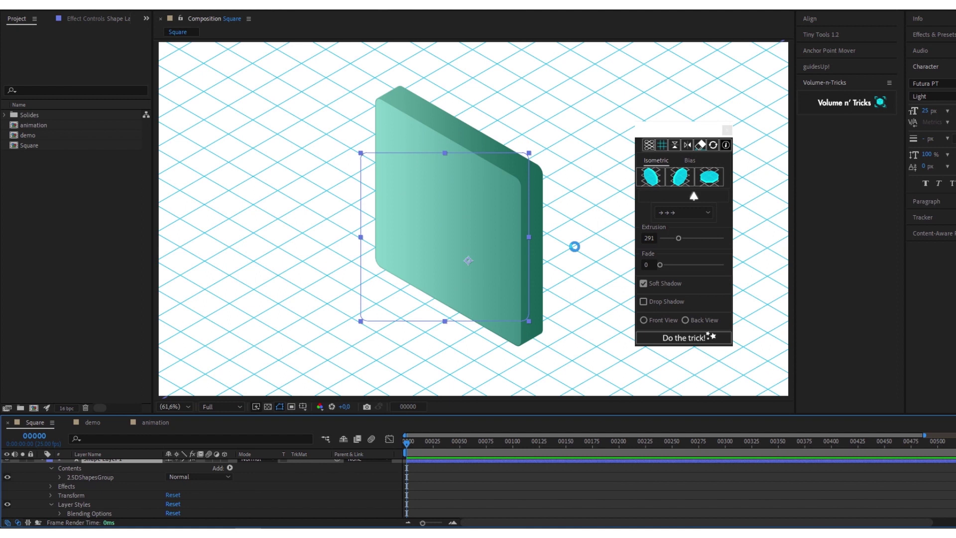
- Lower the block's Extrusion effect to 104
click(83, 18)
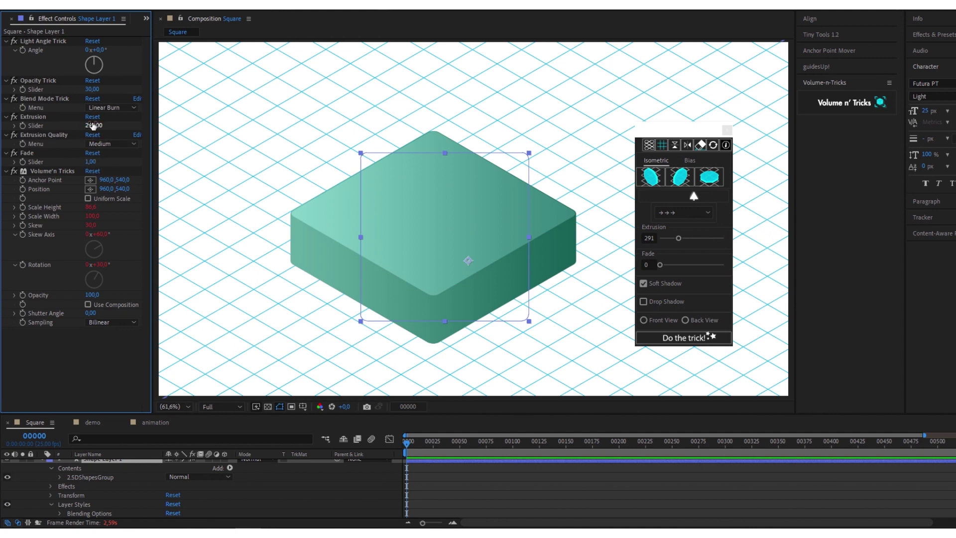
drag(92, 126, 25, 126)
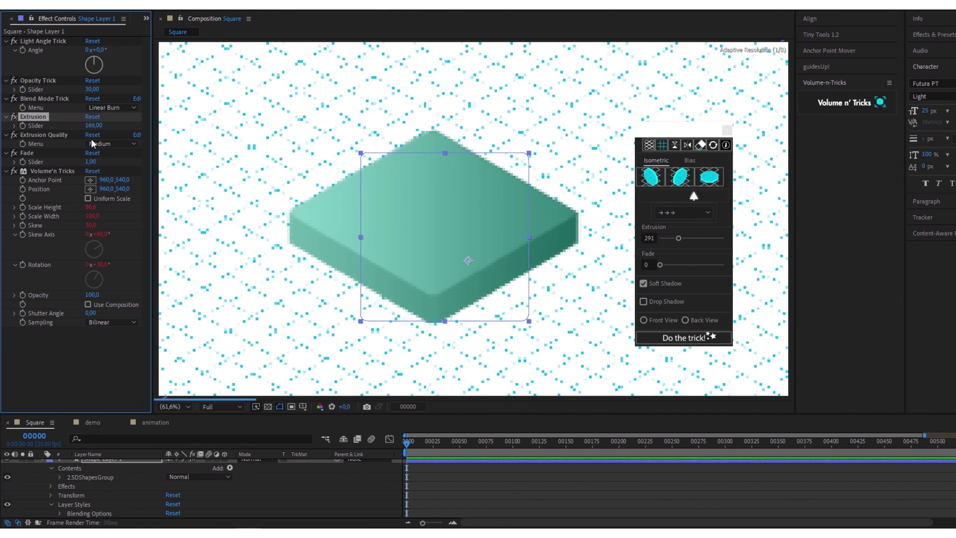
drag(92, 125, 54, 122)
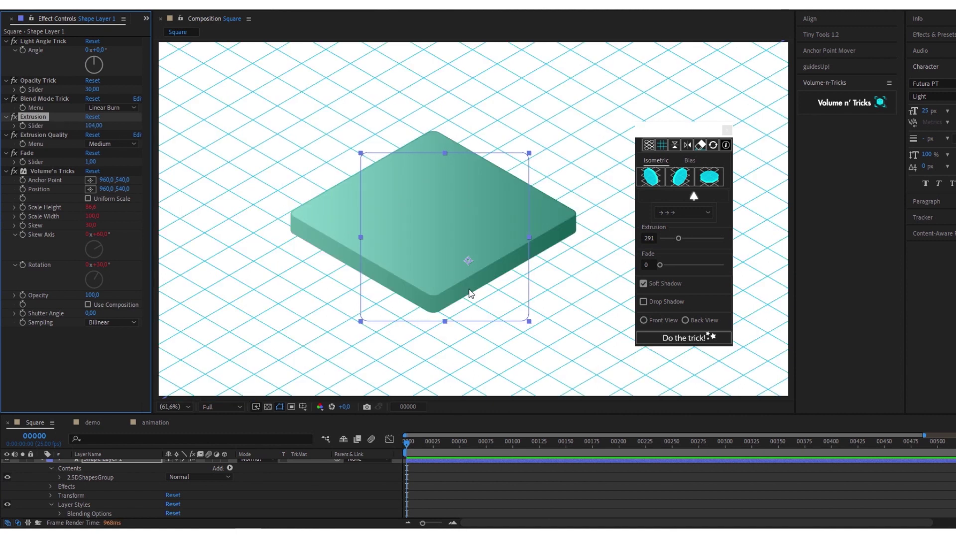
- Try Low extrusion quality with the block's extrusion raised to 219, and return the quality to Medium
click(112, 144)
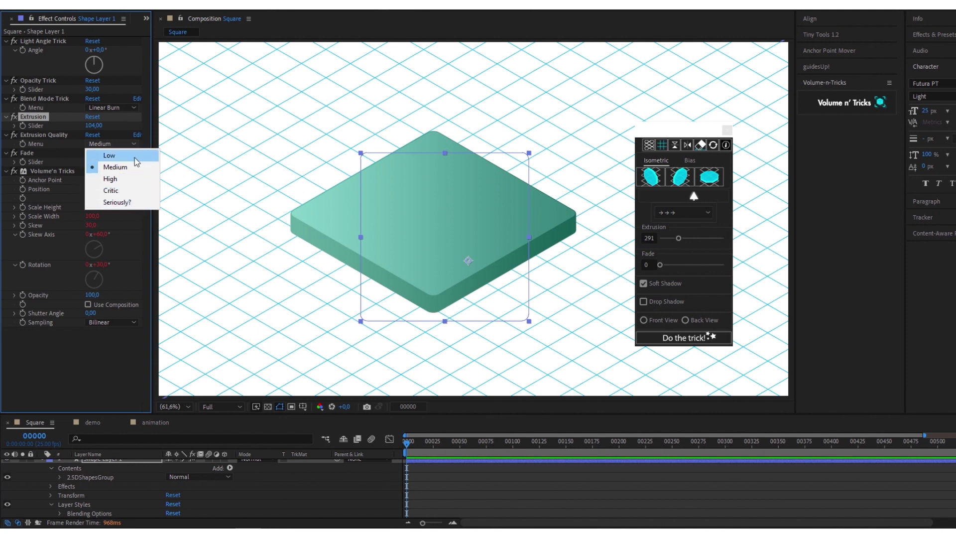
click(96, 157)
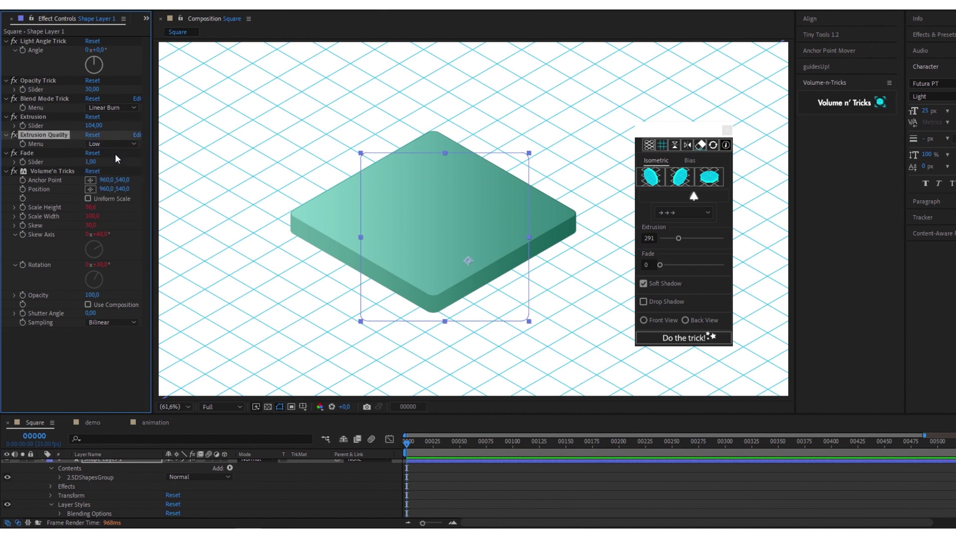
drag(95, 129, 287, 334)
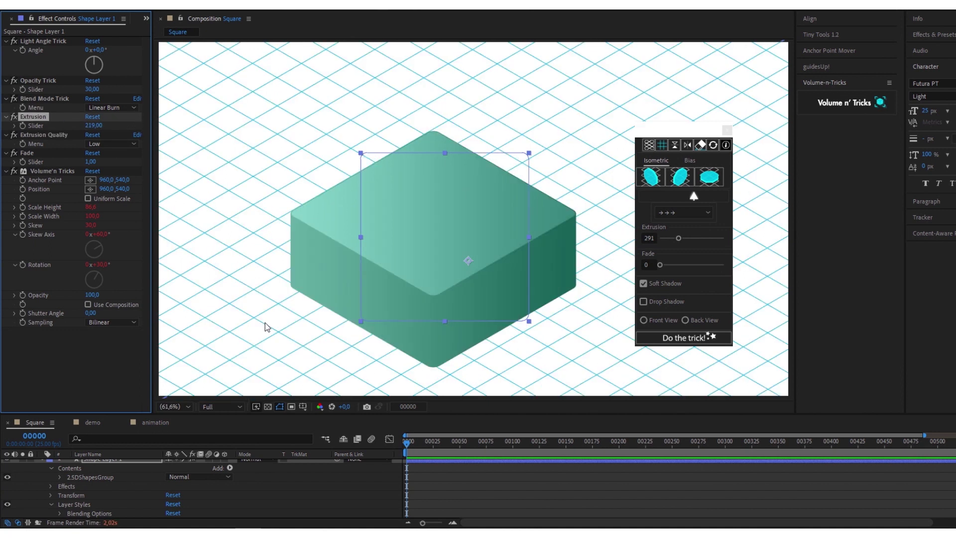
click(112, 144)
click(112, 165)
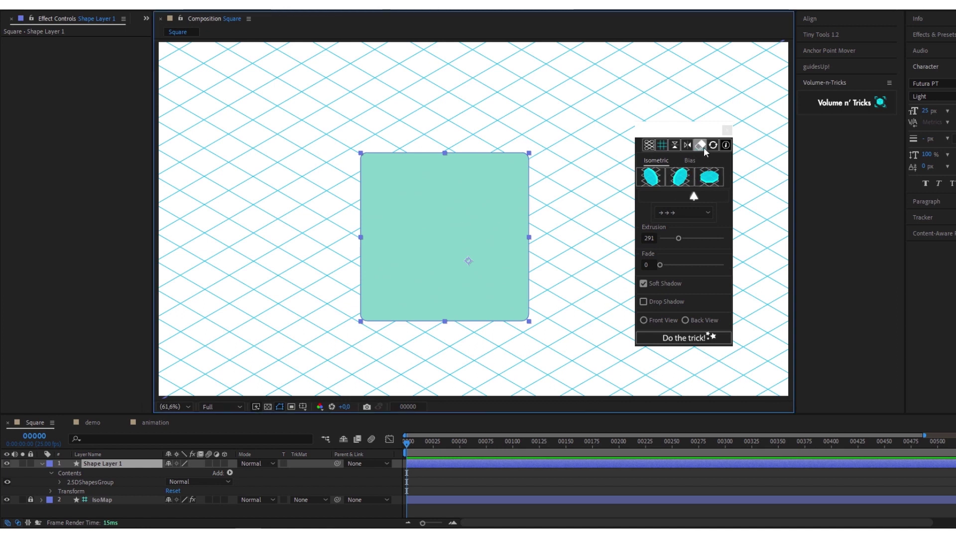
- Change the flat square's fill color to olive green 718423
click(380, 274)
click(160, 6)
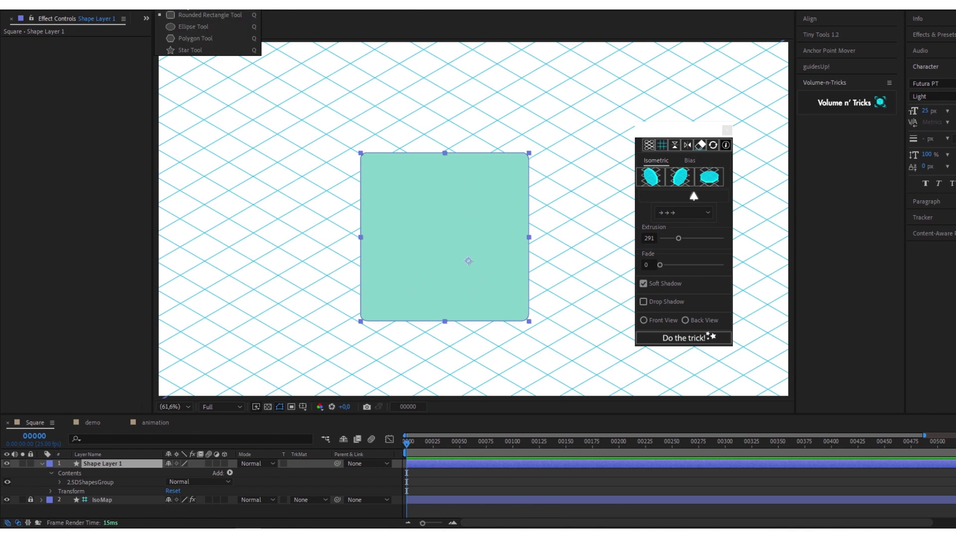
click(187, 7)
click(335, 8)
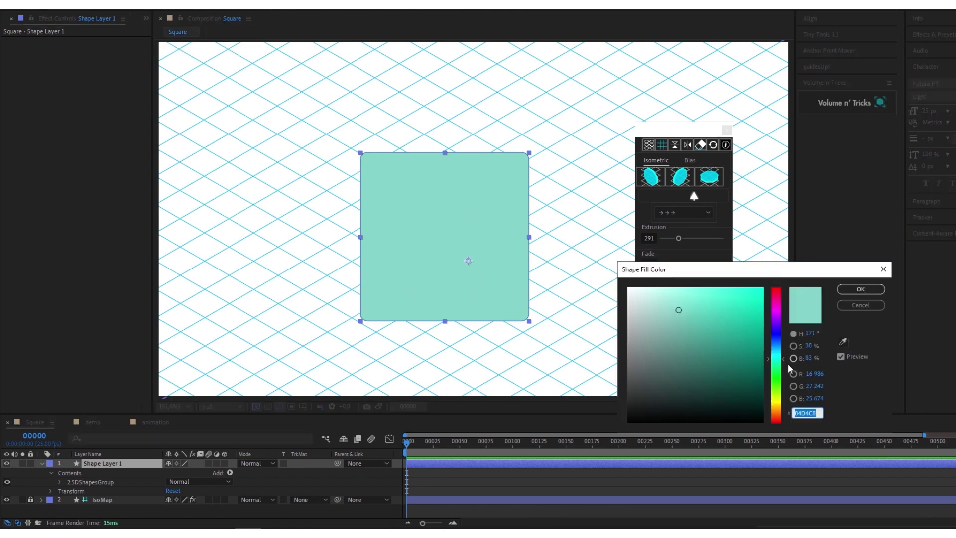
drag(784, 358, 779, 397)
drag(719, 340, 726, 352)
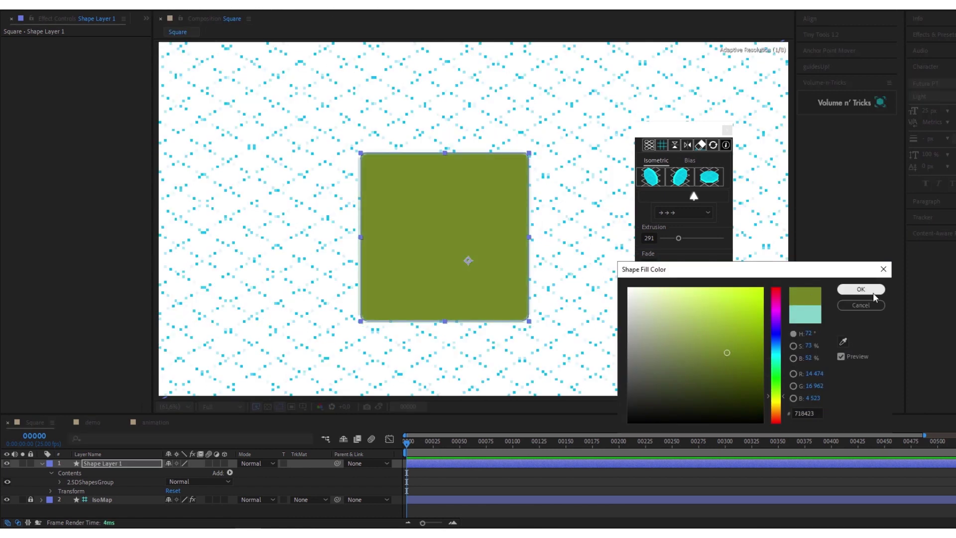
click(874, 292)
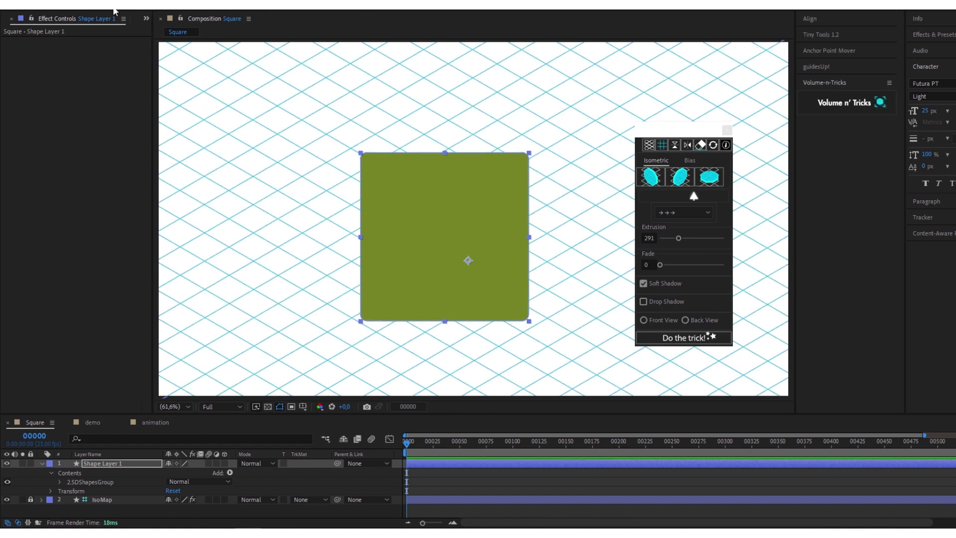
- Draw a wide rectangle overlapping the square's lower-left part and fill it with lime green AAD011
drag(289, 231, 451, 299)
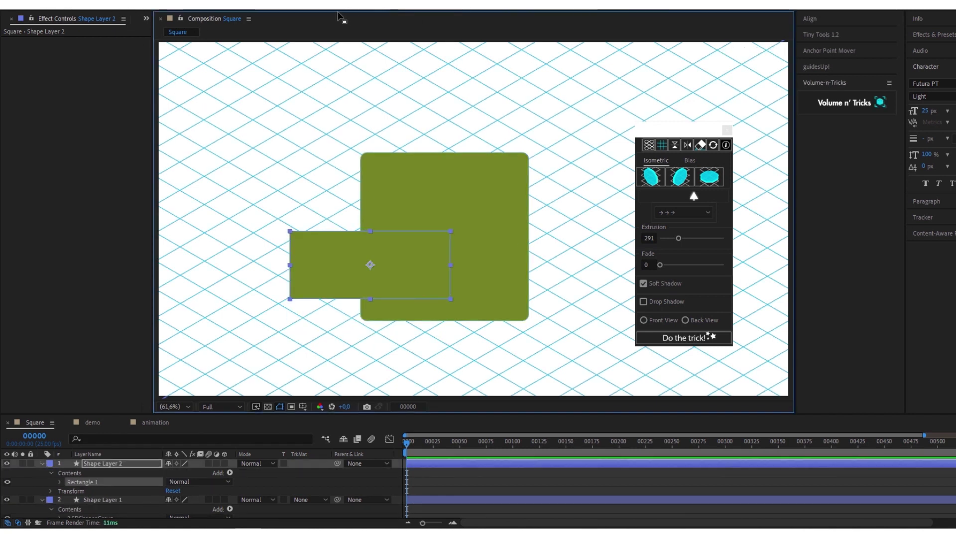
click(338, 8)
drag(728, 350, 752, 312)
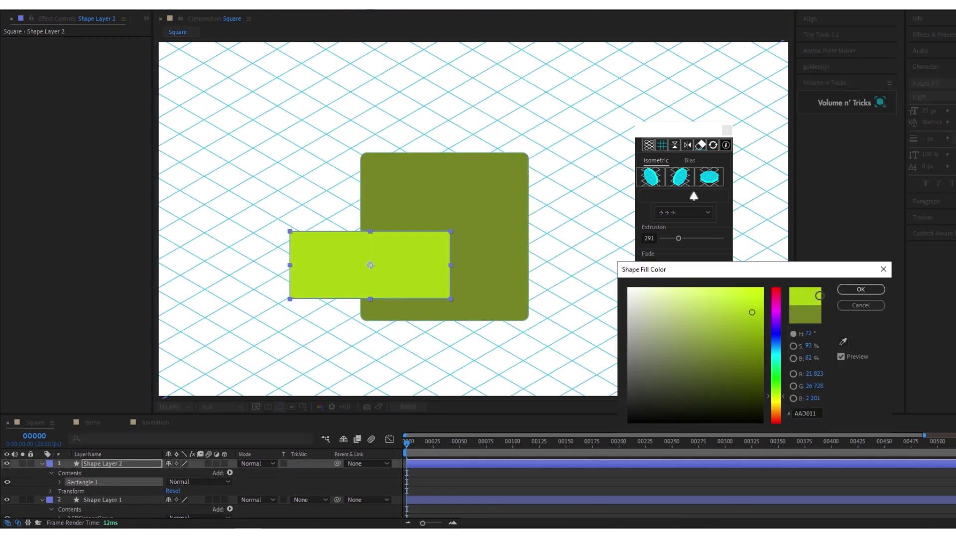
click(863, 293)
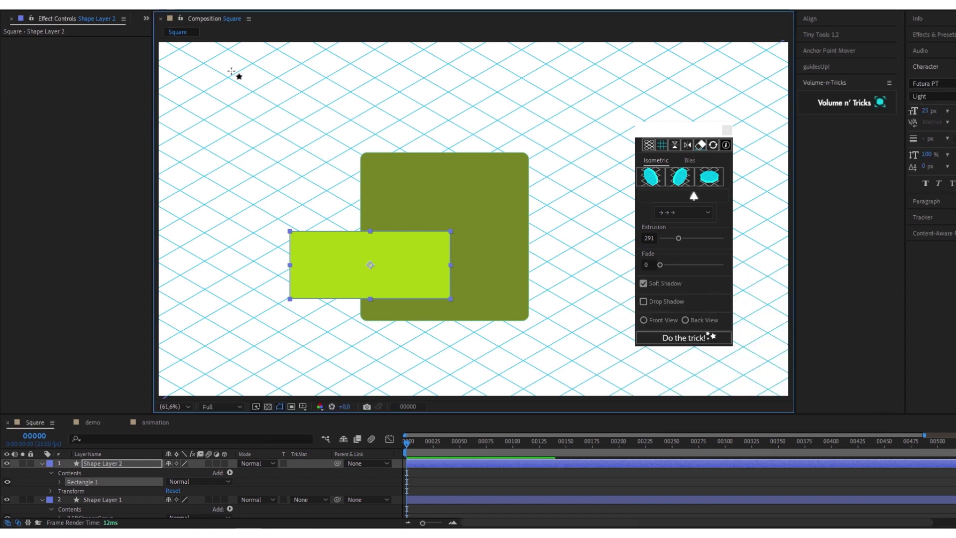
- Give the olive square isometric volume with Color Dodge blending, and the lime rectangle a Bias volume with an extrusion of 58
click(447, 195)
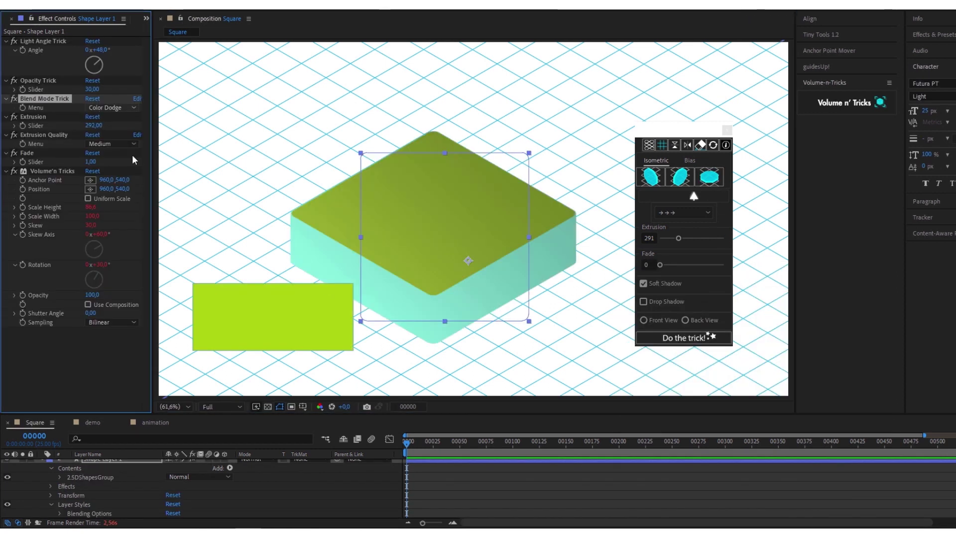
click(252, 305)
click(689, 159)
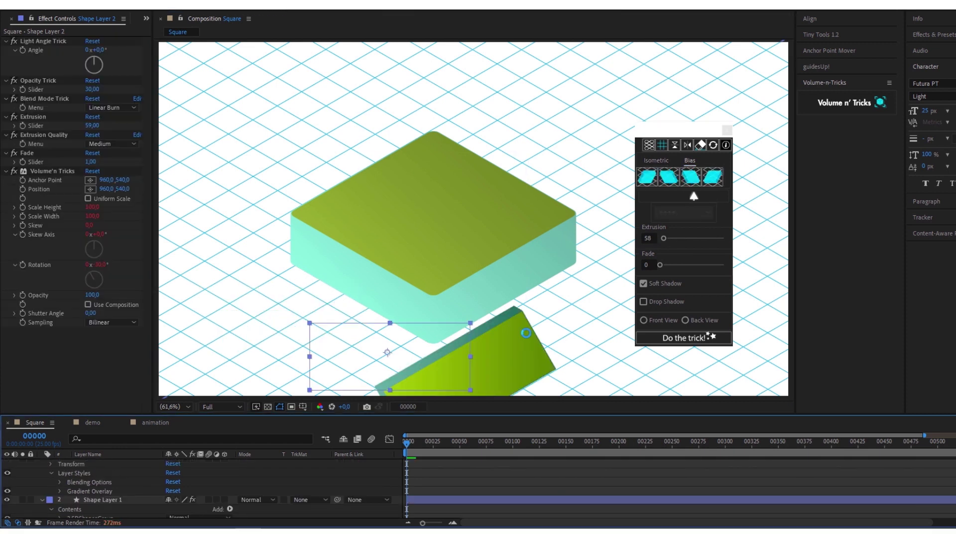
drag(470, 329, 569, 289)
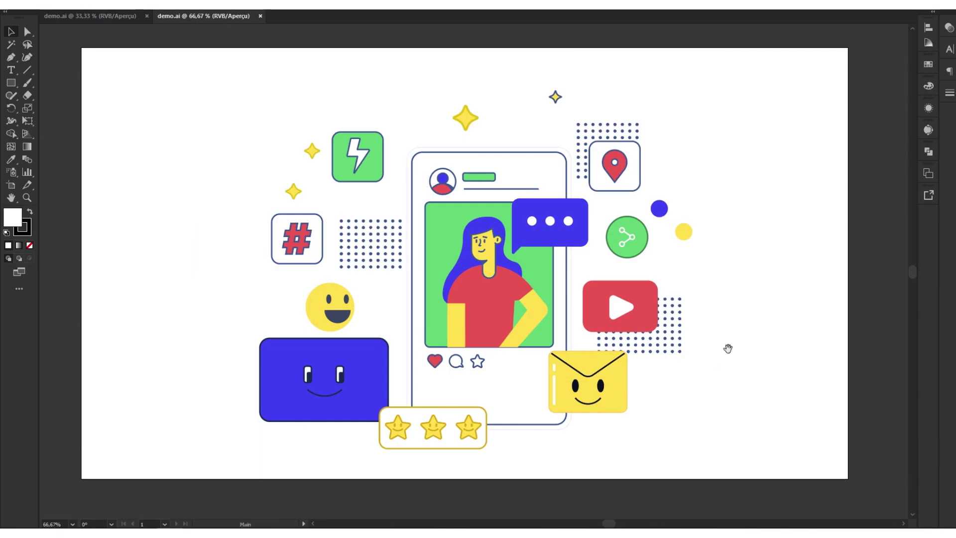
- In Illustrator, inspect how the woman's picture, smiley face and lightning icon are grouped in the demo.ai artwork
click(499, 293)
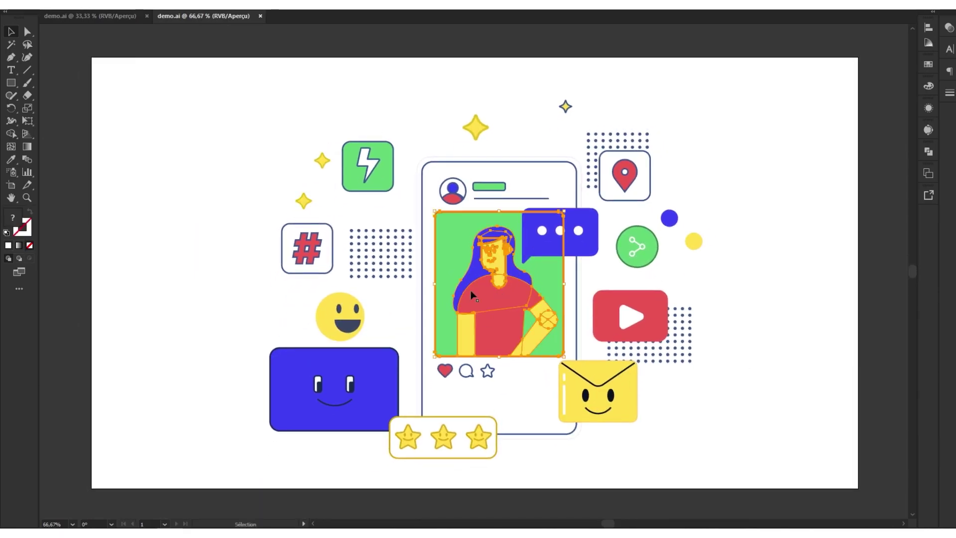
click(359, 294)
click(368, 172)
click(727, 318)
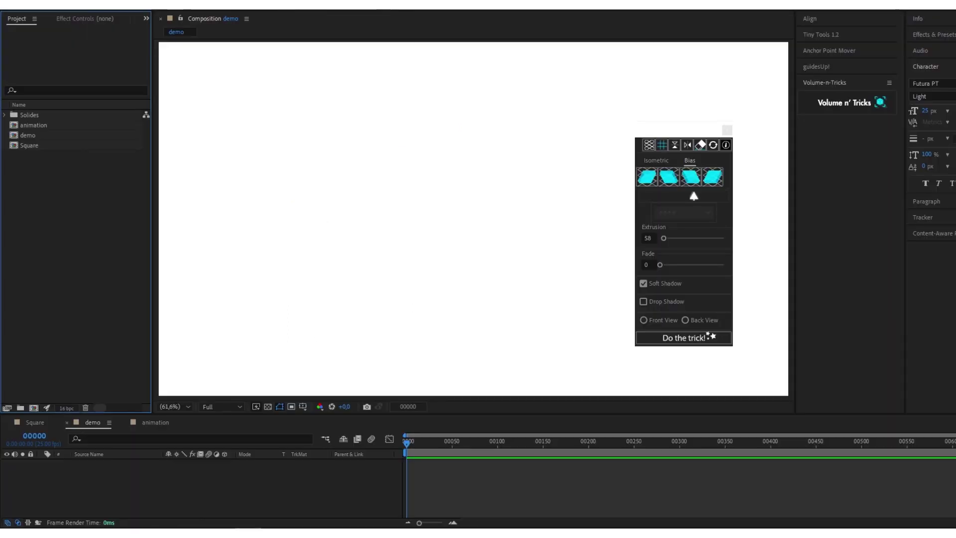
- Switch to After Effects and import demo.ai as a composition with Document Size footage dimensions
click(10, 5)
mouse_move(76, 141)
click(202, 141)
click(431, 85)
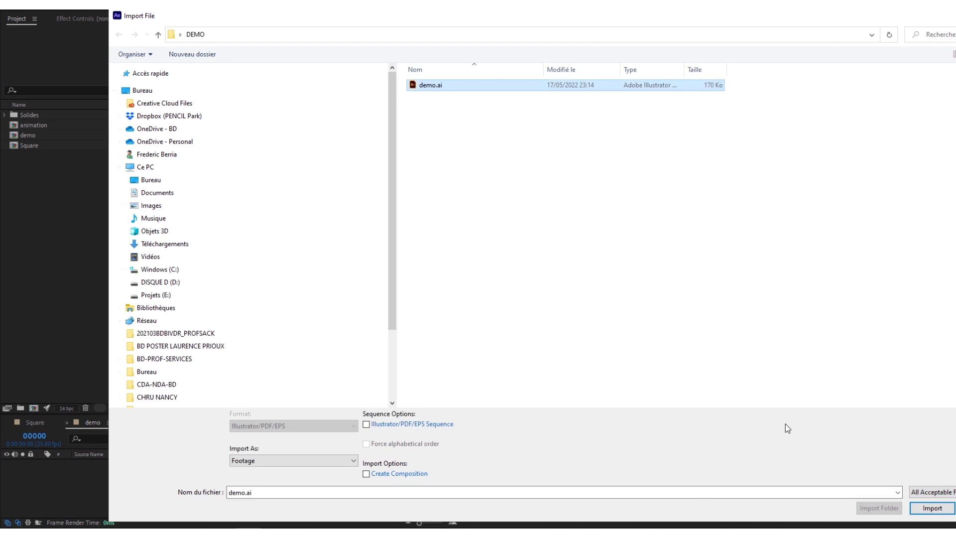
click(941, 513)
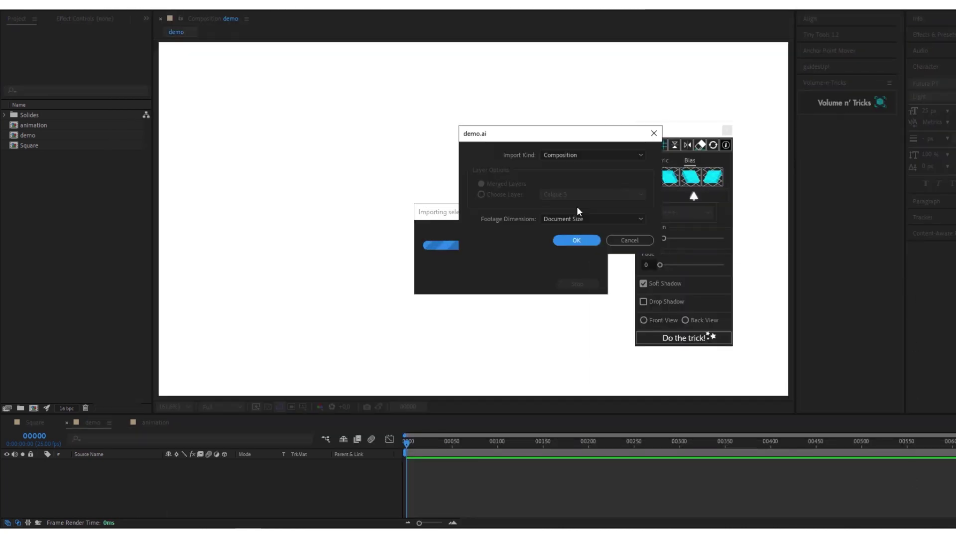
click(577, 241)
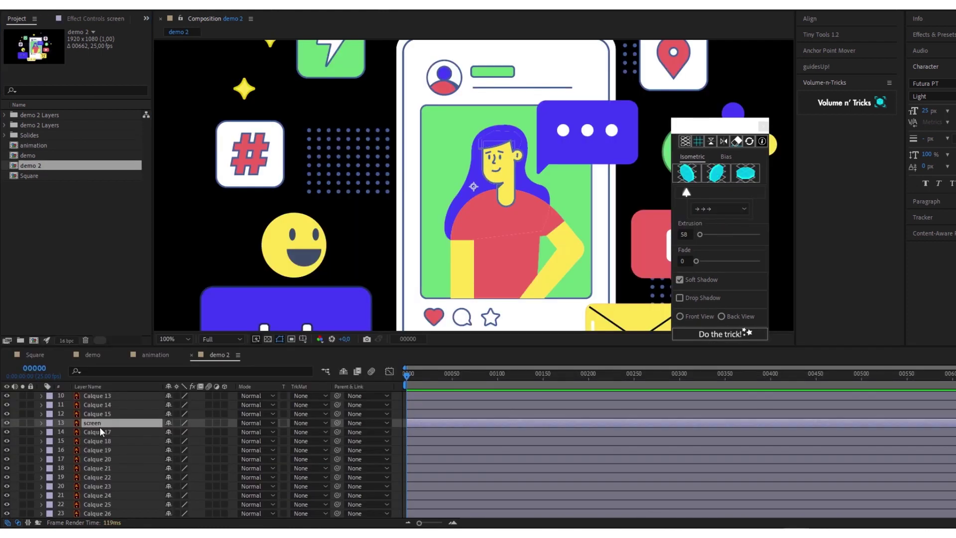
- Convert the screen layer to shapes using an isometric orientation and extrusion 25, then apply the volume with extrusion 50 and Soft Shadow
click(108, 429)
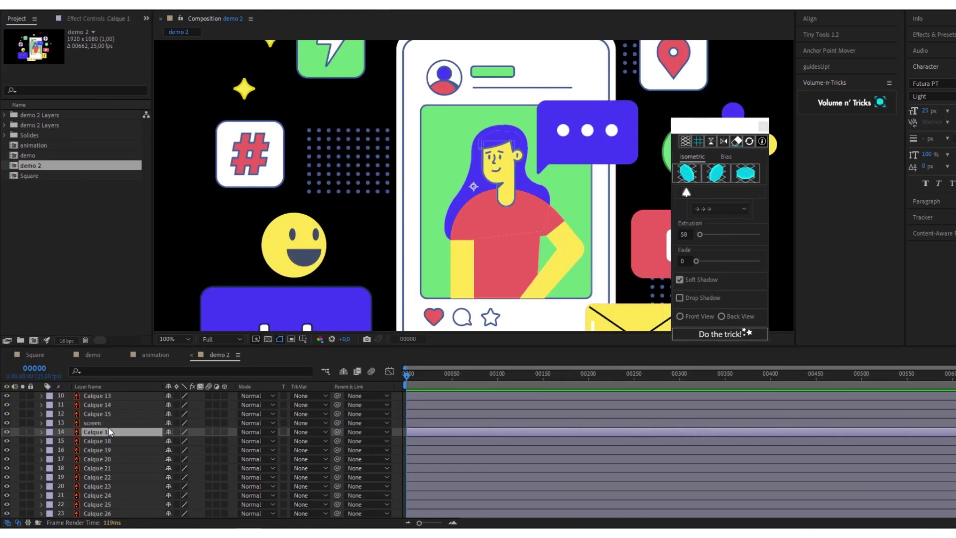
click(109, 422)
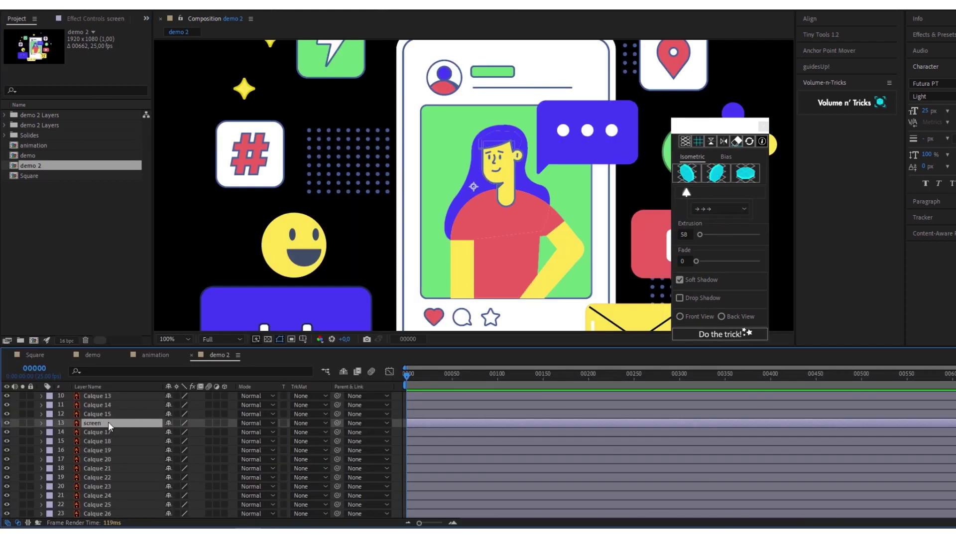
click(684, 234)
text(25)
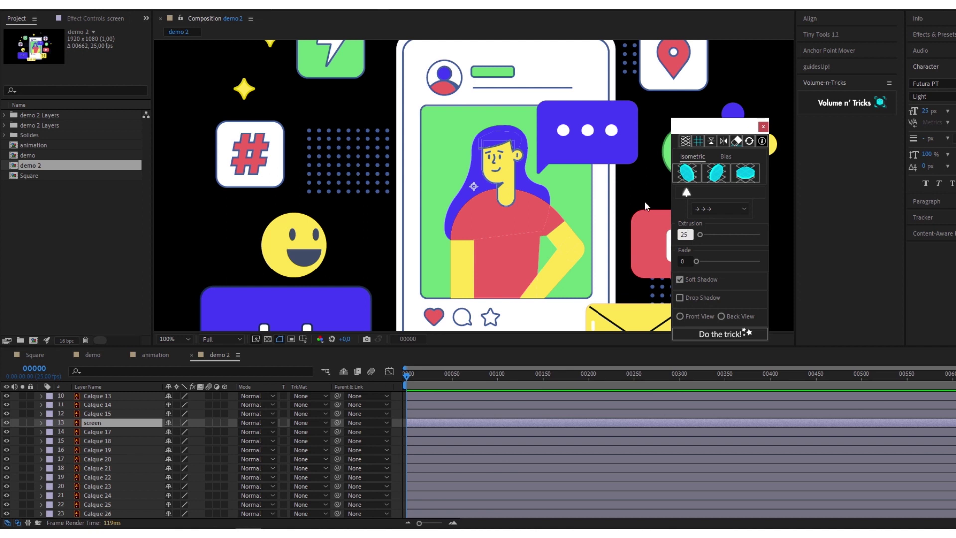
click(717, 175)
click(692, 173)
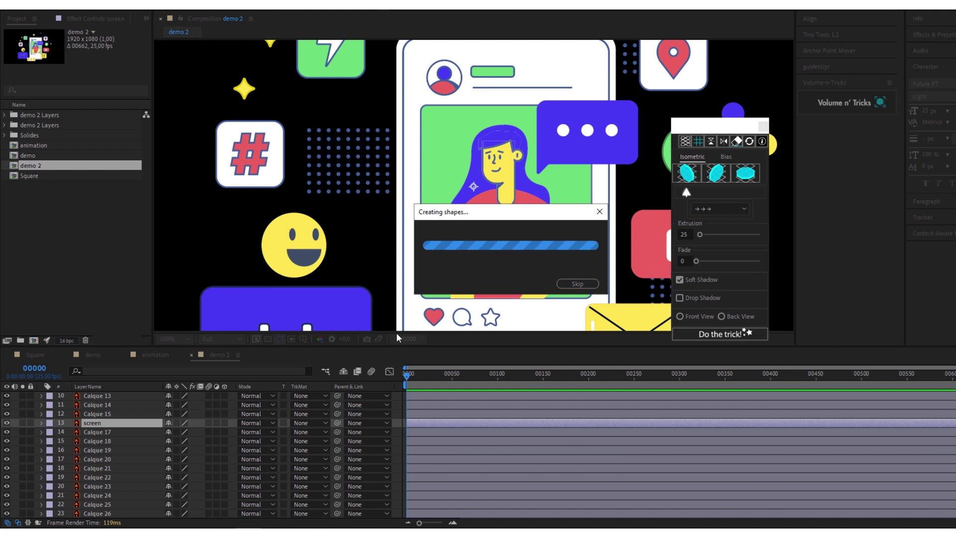
click(706, 233)
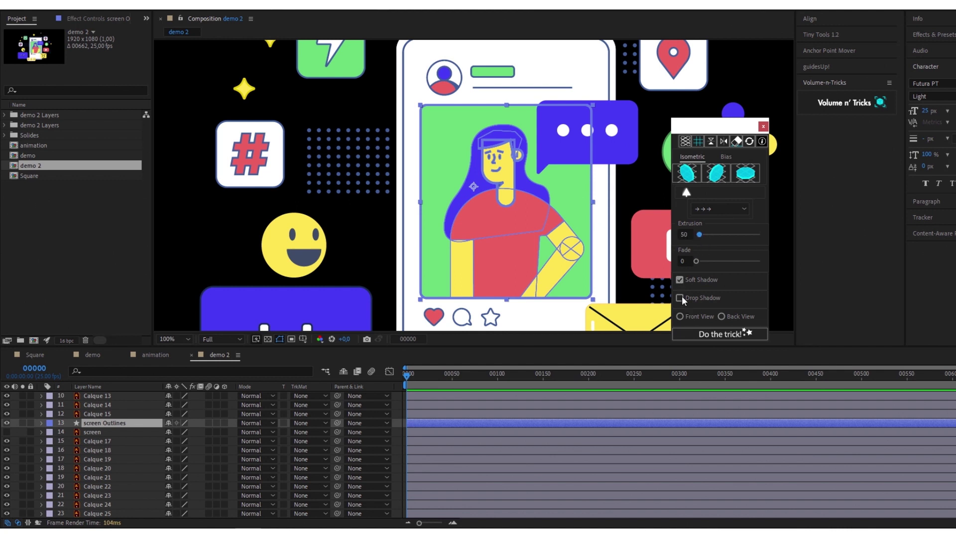
click(693, 339)
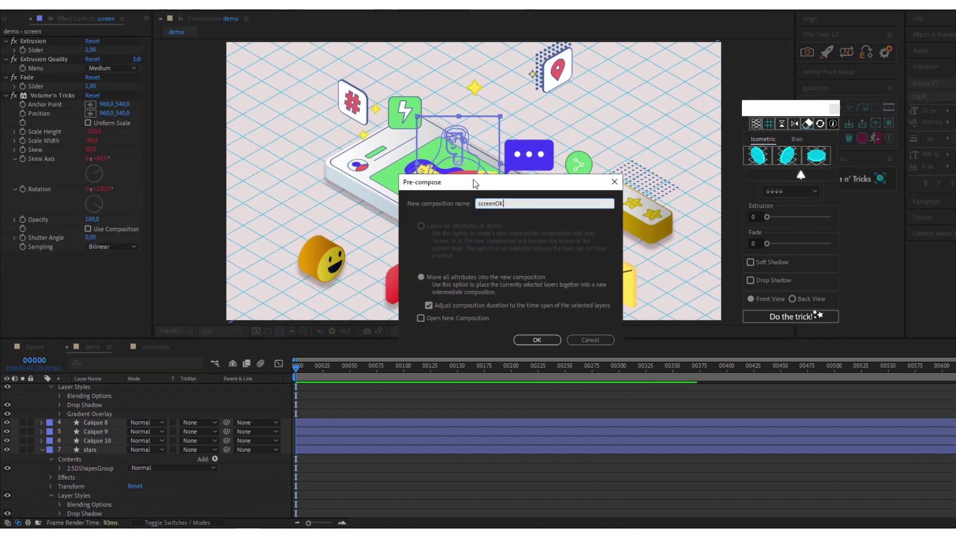
- Preview the animated demo composition and collapse the Calque 9 layer's properties
key(Return)
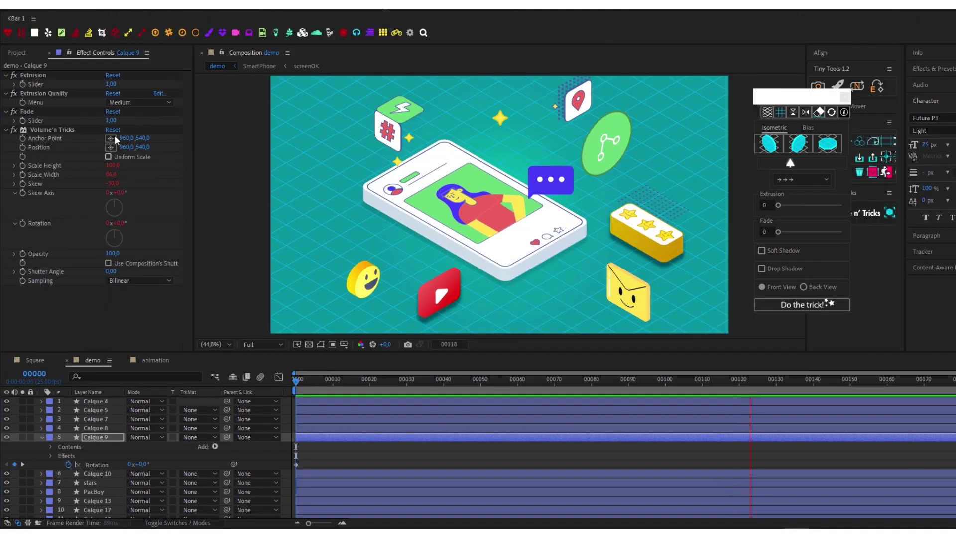
click(11, 54)
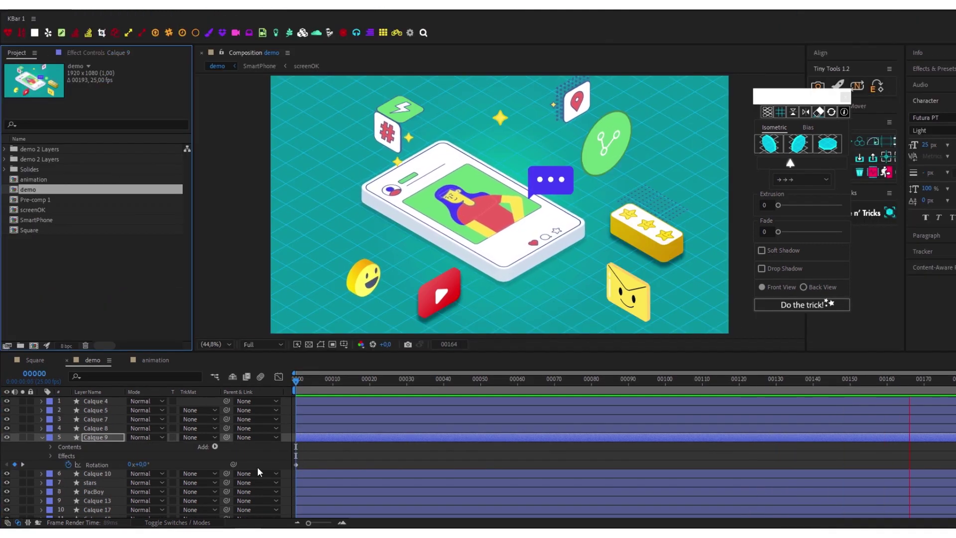
click(41, 437)
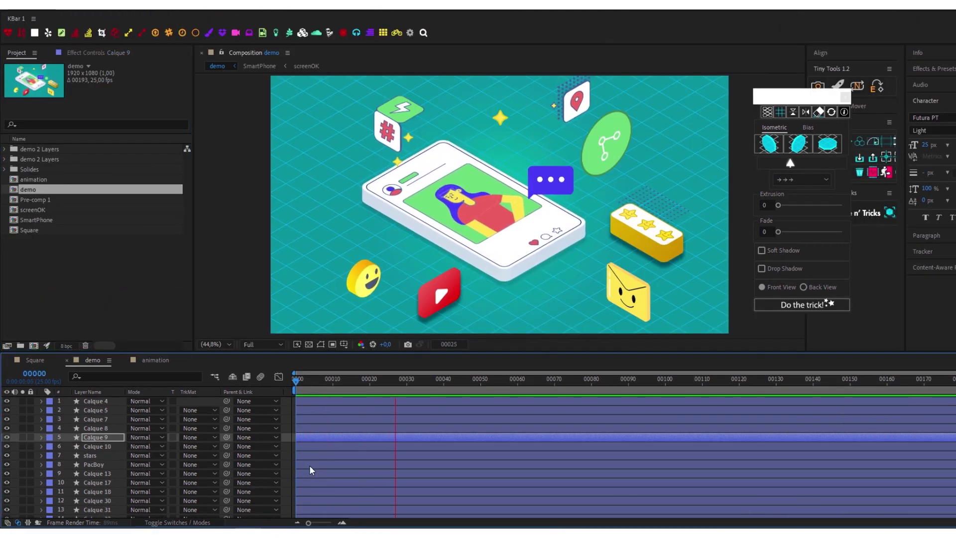